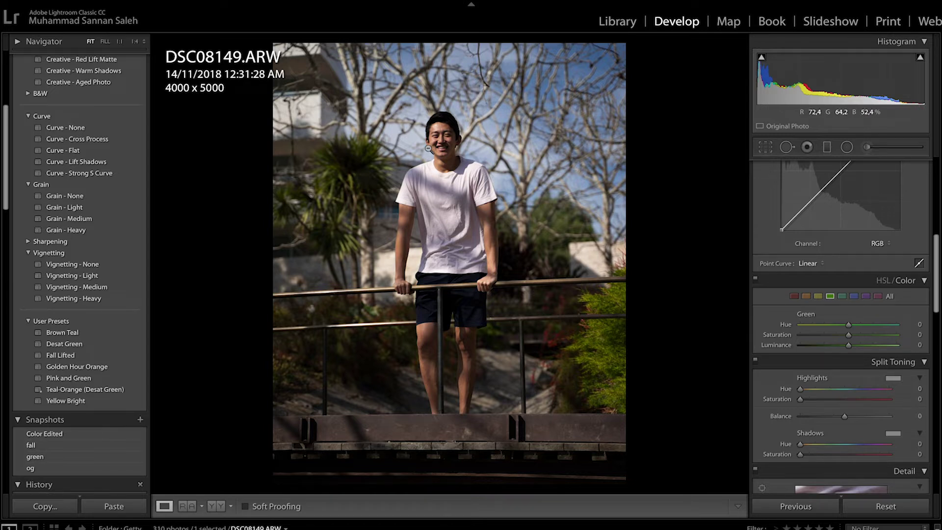
Step: Try shifting the hue of the green and blue color ranges in the HSL/Color adjustments
click(878, 297)
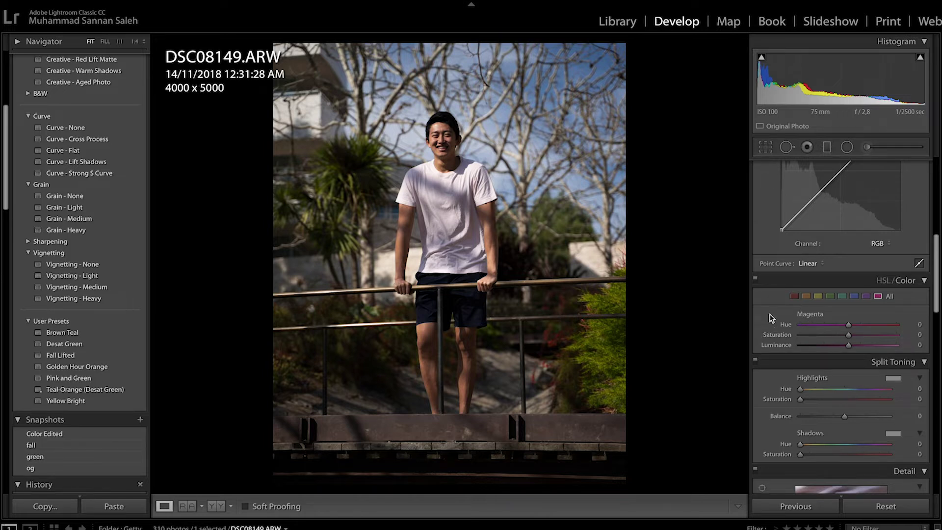
click(829, 297)
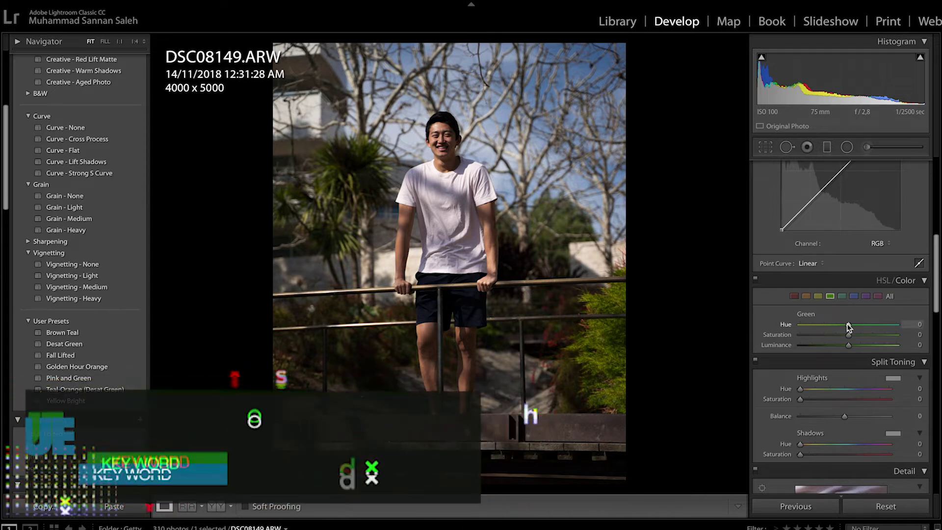
drag(883, 323, 812, 325)
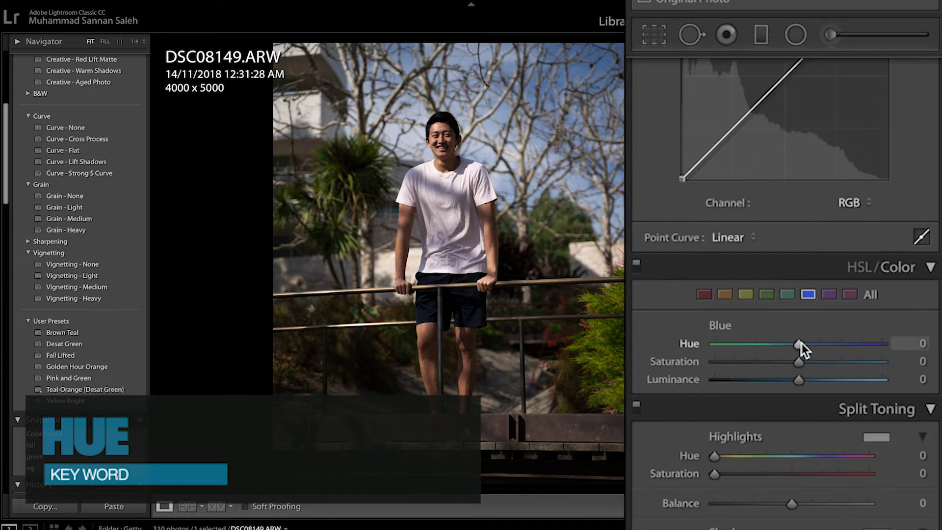
mouse_move(799, 344)
mouse_down()
mouse_move(707, 348)
mouse_move(888, 341)
mouse_move(799, 343)
mouse_up()
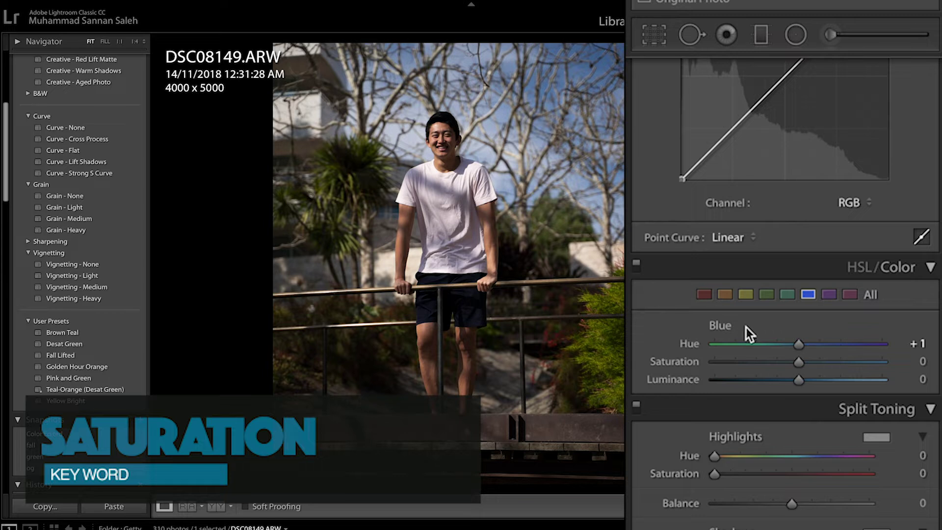
Step: Try the blue range's saturation at -100 and its luminance at -100
drag(787, 367, 647, 371)
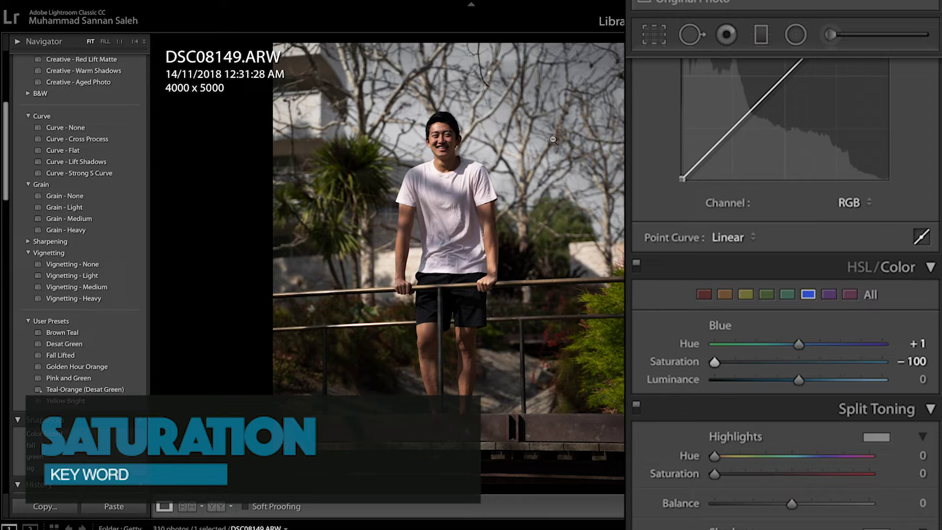
drag(714, 362, 796, 389)
click(913, 384)
text(-100)
key(Return)
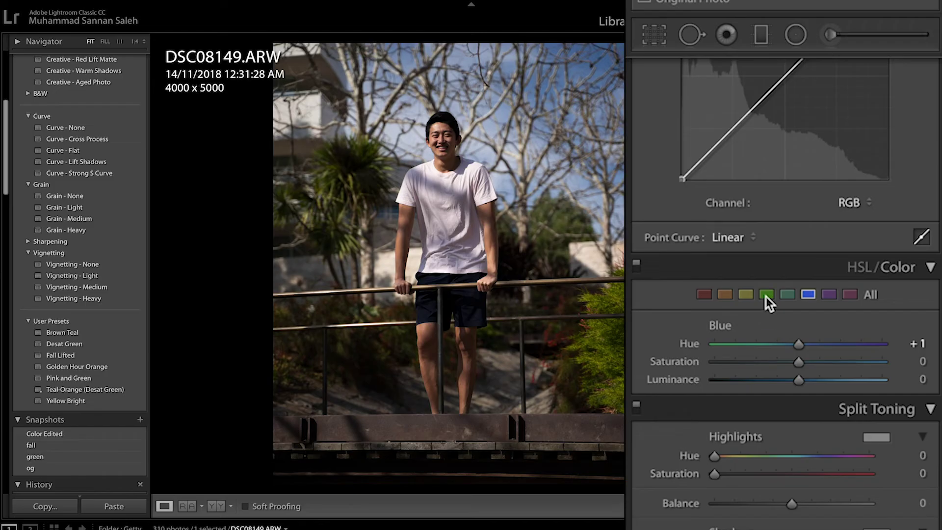
Step: Set the green range's hue to +100 and its saturation to -100
click(766, 295)
drag(850, 342, 893, 349)
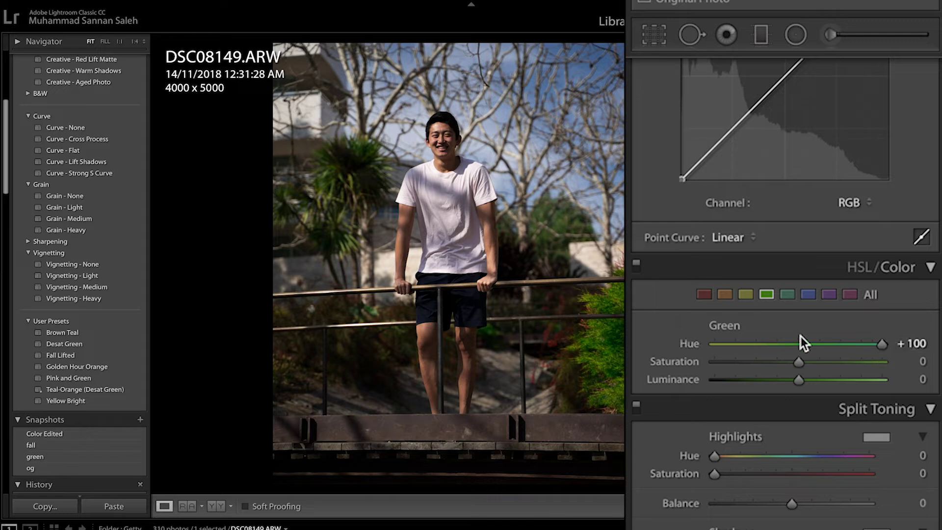
drag(738, 365, 722, 366)
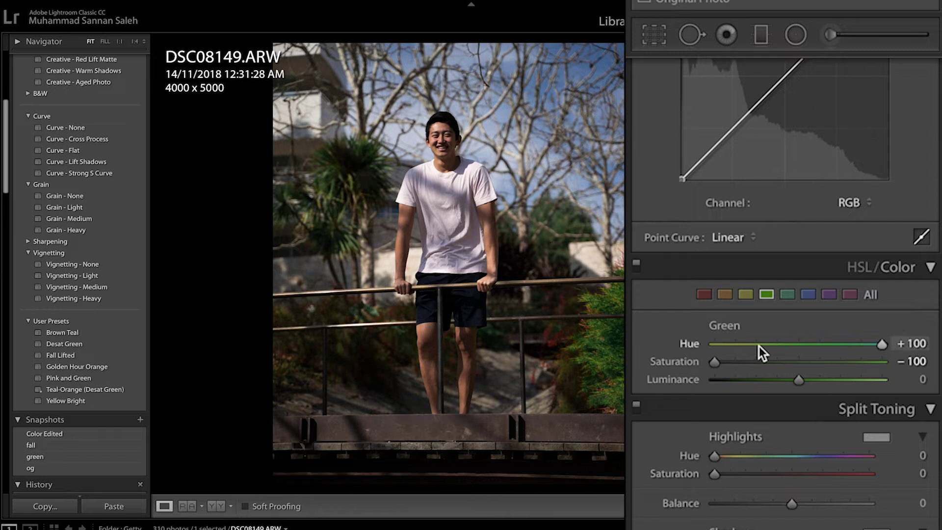
Step: Set the yellow range's hue to +100 and its saturation to -76
click(746, 299)
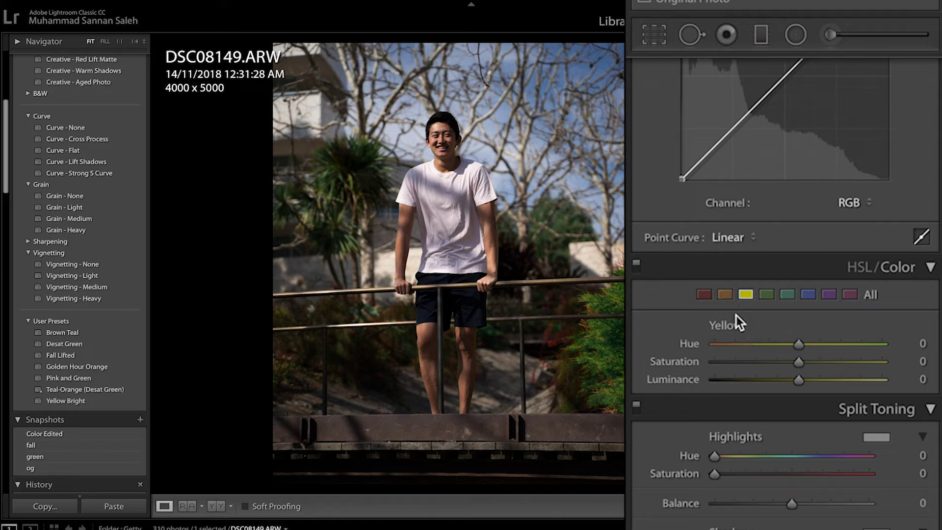
drag(817, 345, 864, 345)
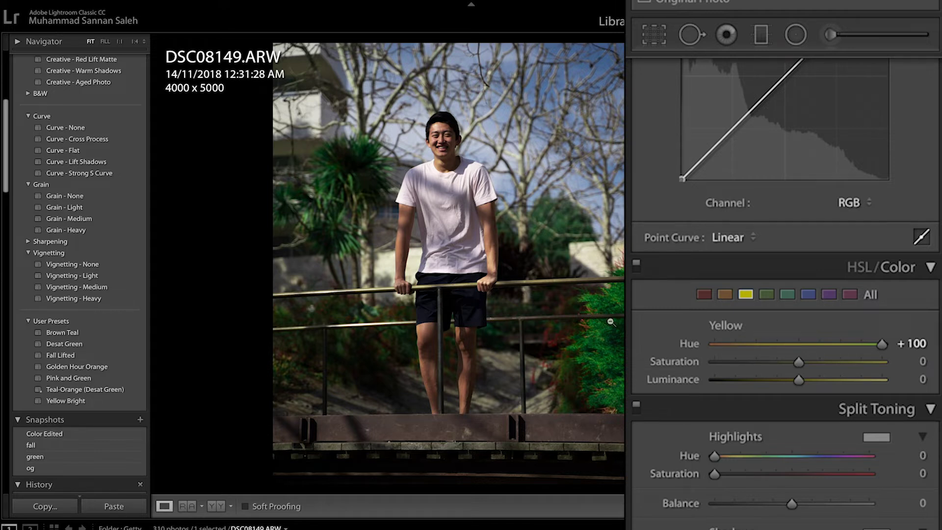
click(716, 363)
mouse_move(725, 364)
mouse_down()
mouse_move(744, 365)
mouse_move(734, 365)
mouse_up()
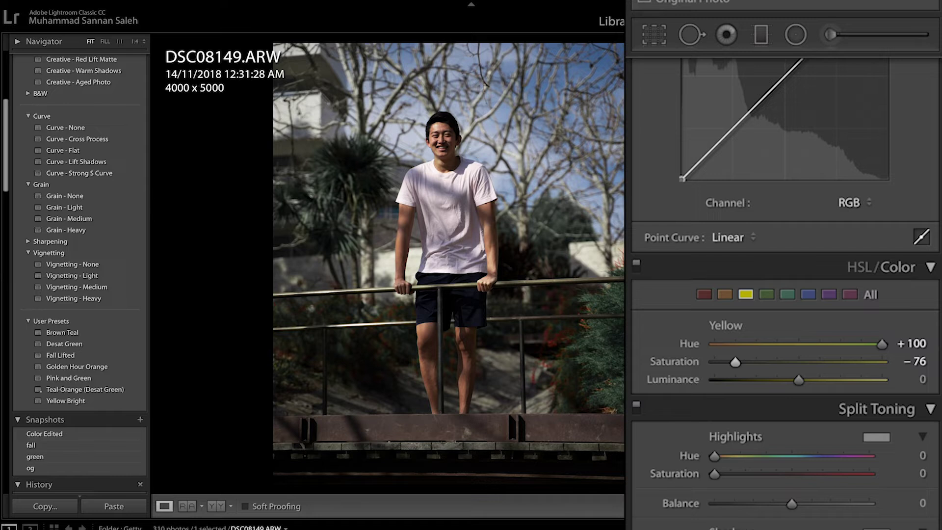
Step: Set the blue range's hue to -35 and its saturation to -37 to turn the sky teal
click(807, 294)
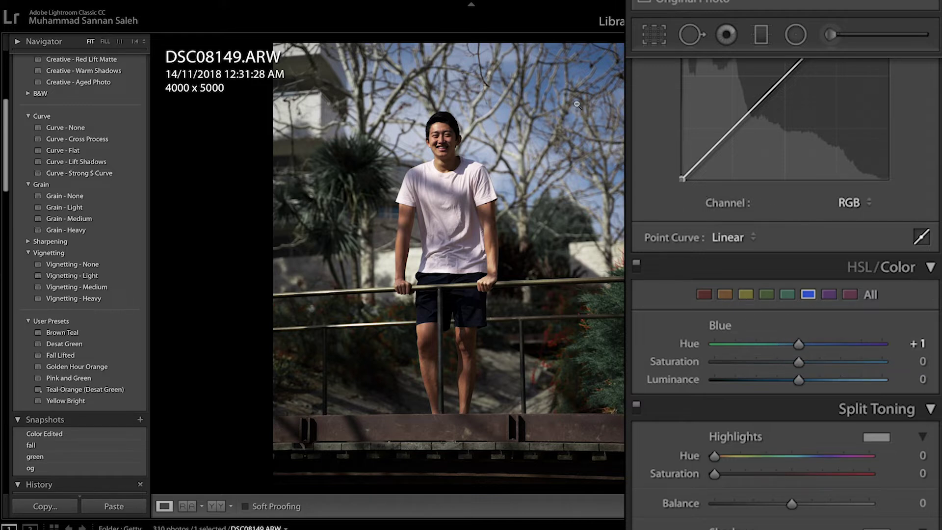
drag(799, 348, 731, 346)
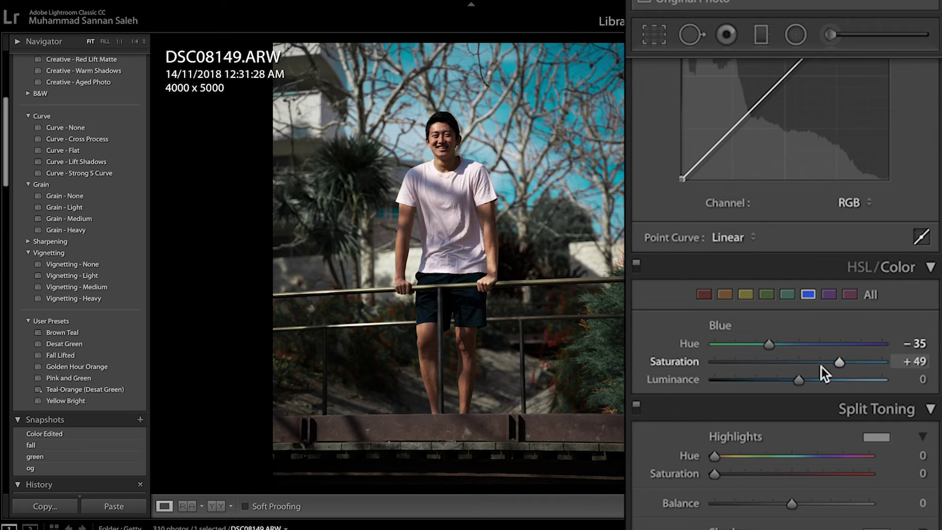
drag(821, 366, 789, 365)
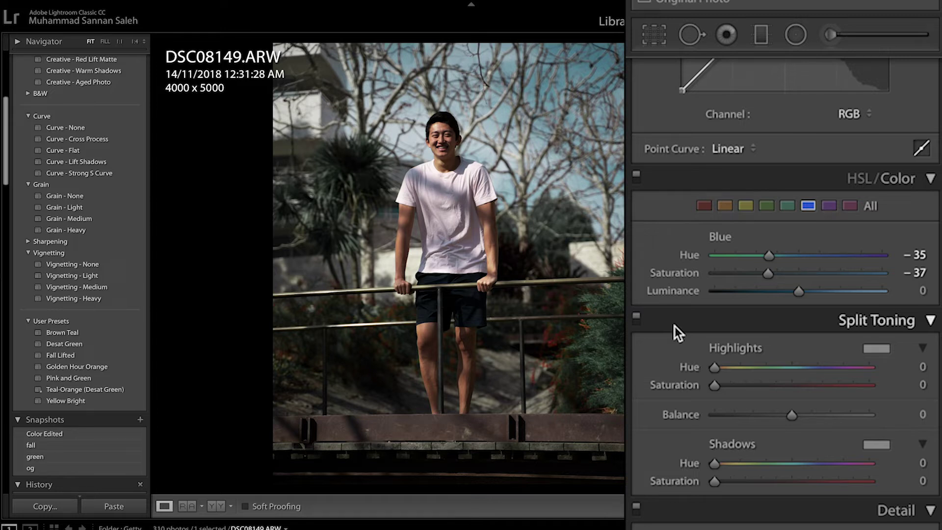
Step: Tint the shadows with split toning at hue 196 and saturation 4
click(398, 345)
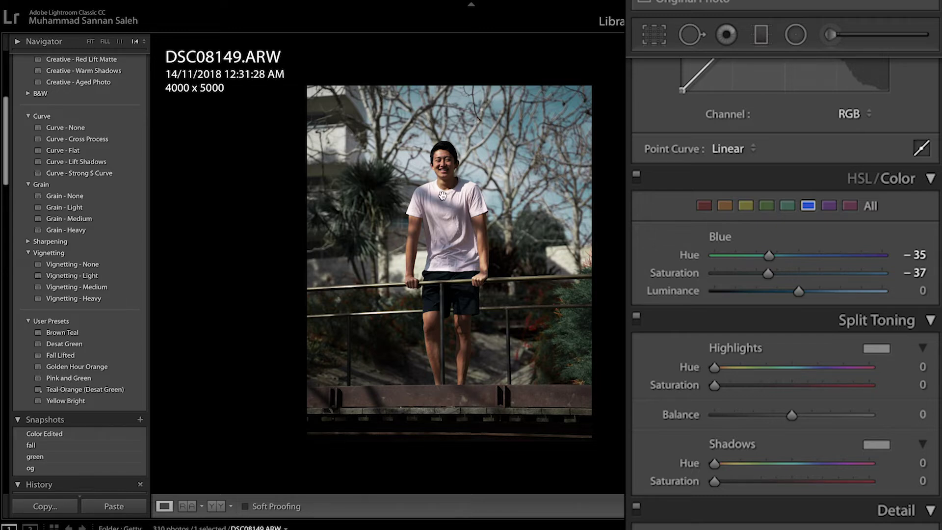
click(795, 465)
drag(796, 465, 800, 466)
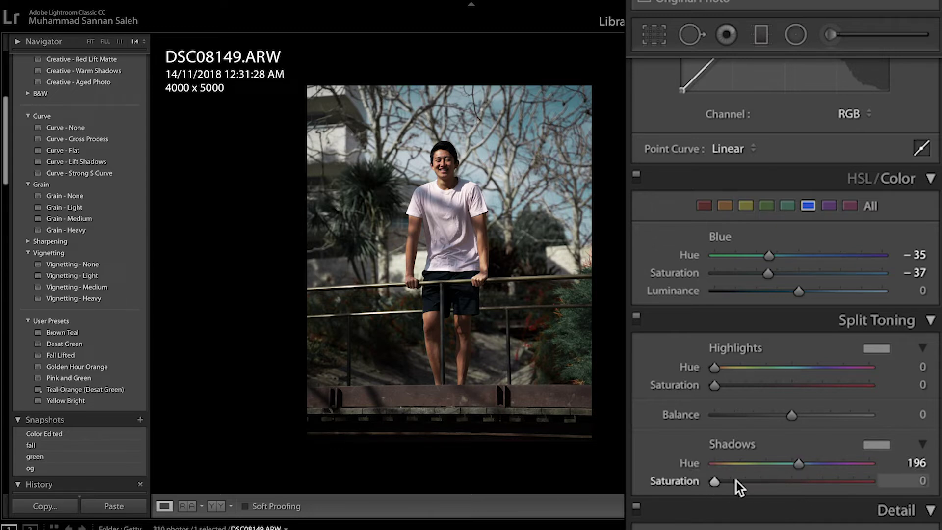
click(749, 482)
drag(750, 485, 762, 484)
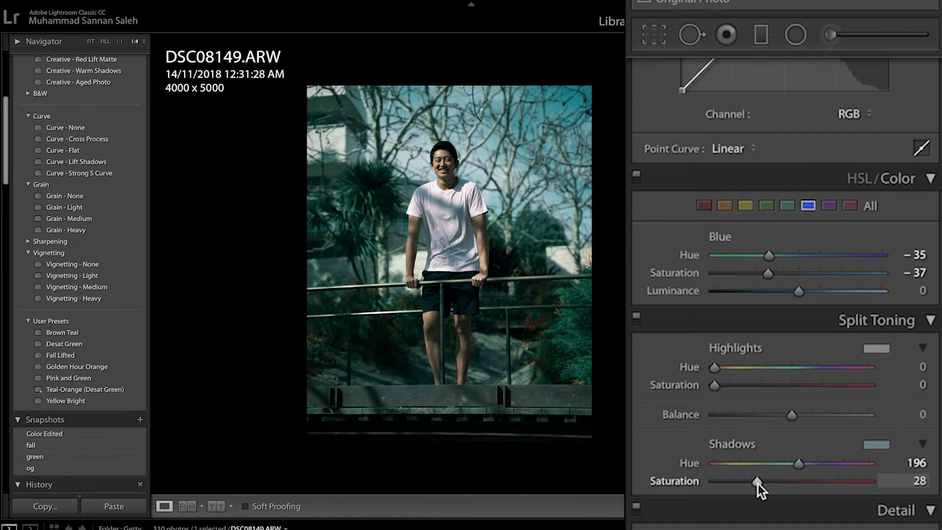
click(727, 482)
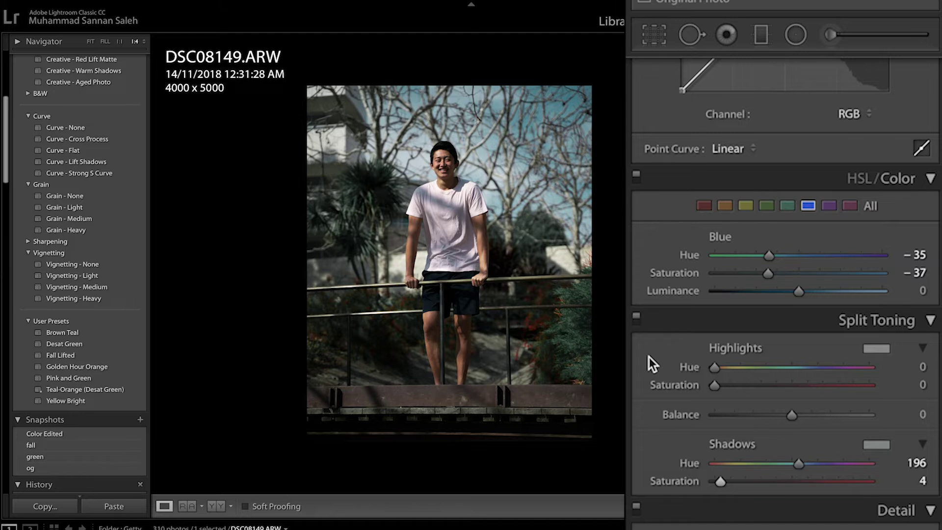
Step: Compare the edited photo with its unedited version
scroll(649, 358, up, 2)
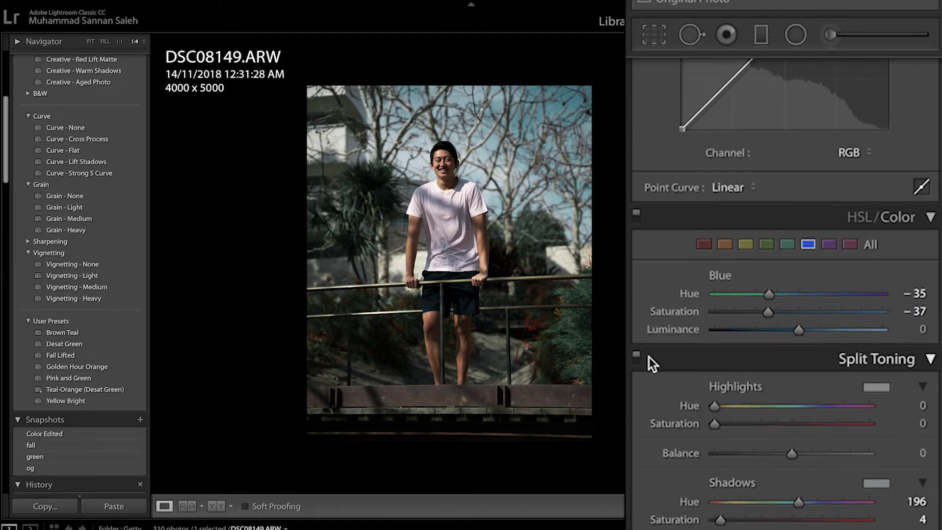
key(backslash)
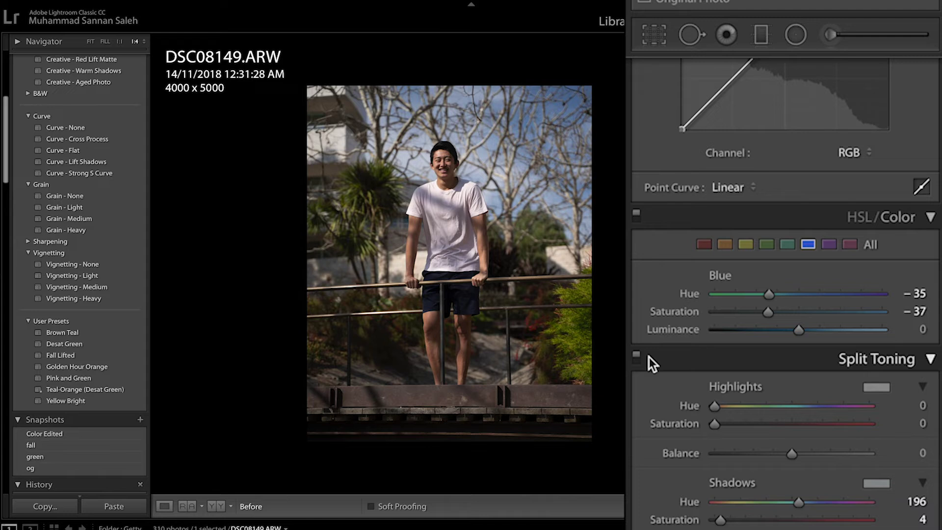
key(backslash)
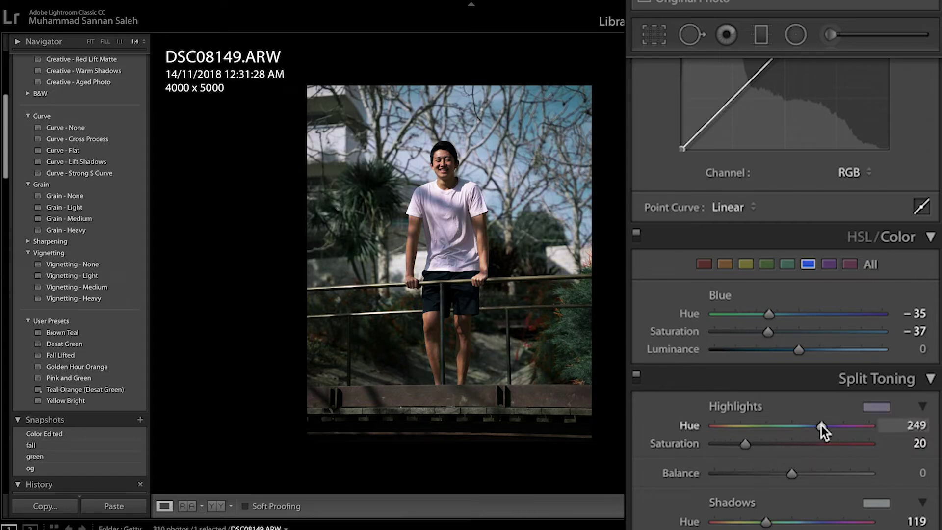
Step: Try different split-toning hues for the highlights and the shadows
drag(821, 425, 827, 425)
drag(767, 521, 747, 522)
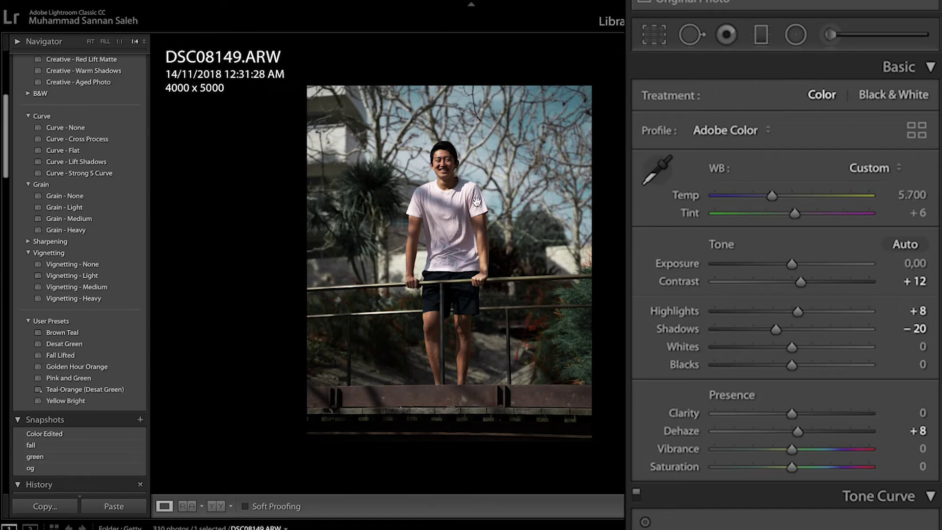
Step: Check the man's shirt and skin up close and try a white balance temperature of 7,527
click(453, 216)
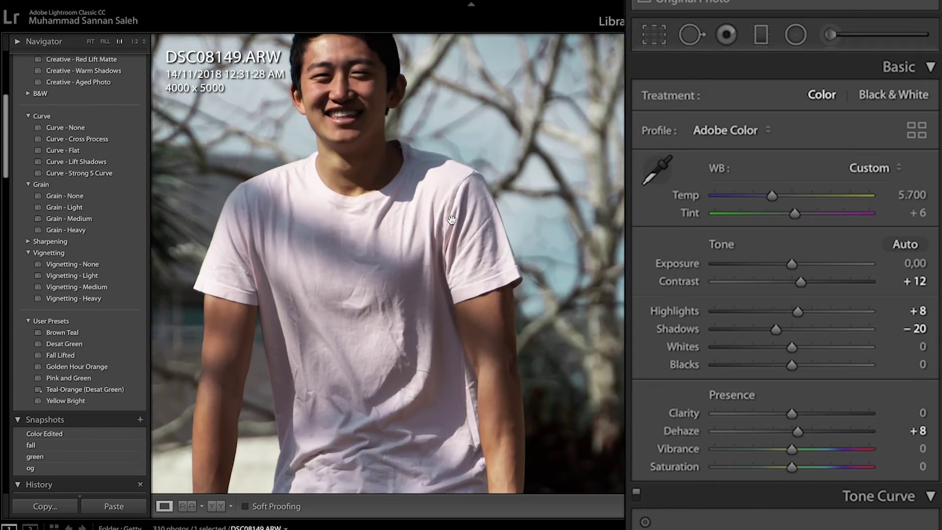
drag(451, 219, 485, 229)
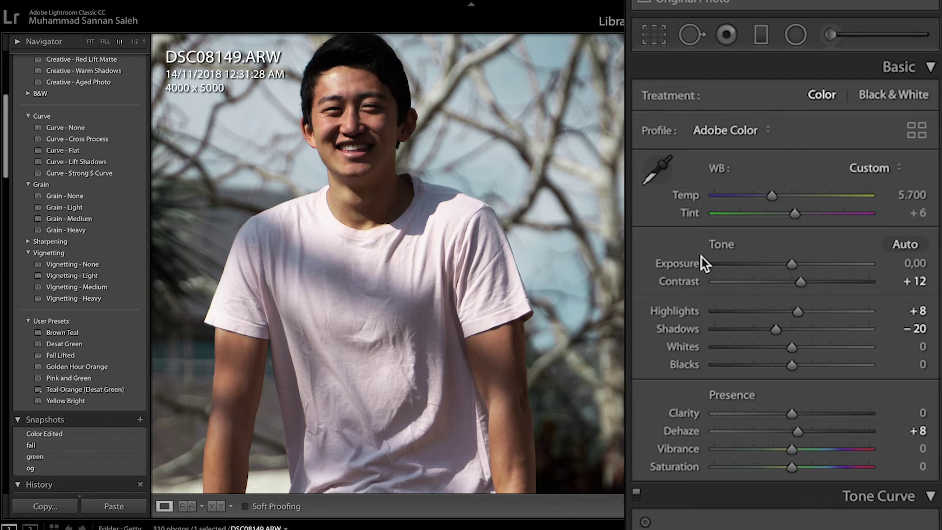
click(443, 296)
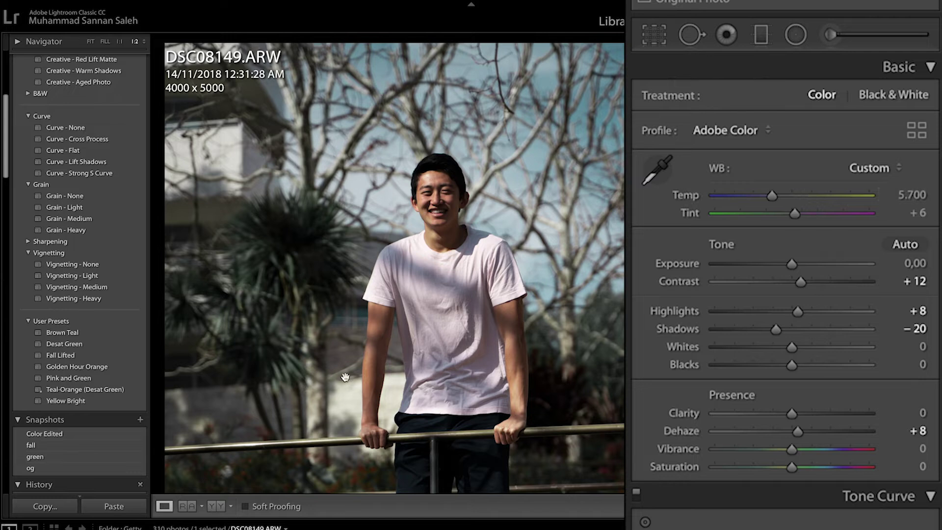
click(800, 197)
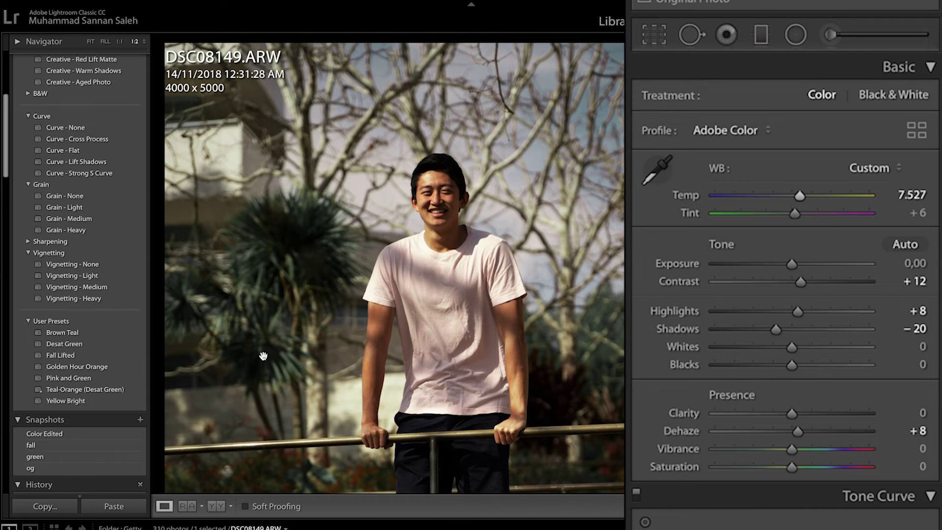
Step: Apply the Vignetting - Medium preset to the whole photo
key(ctrl+minus)
scroll(264, 355, down, 2)
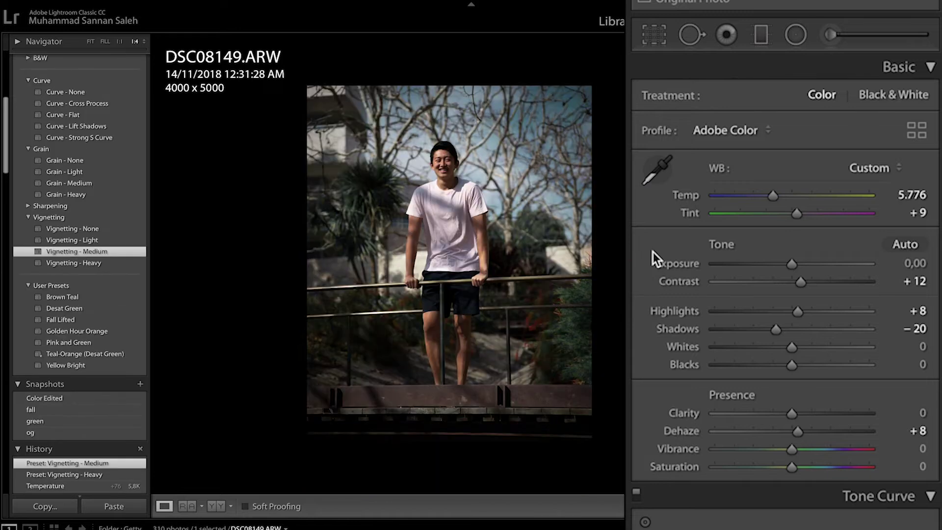
Step: Compare the graded and vignetted photo with the original
key(backslash)
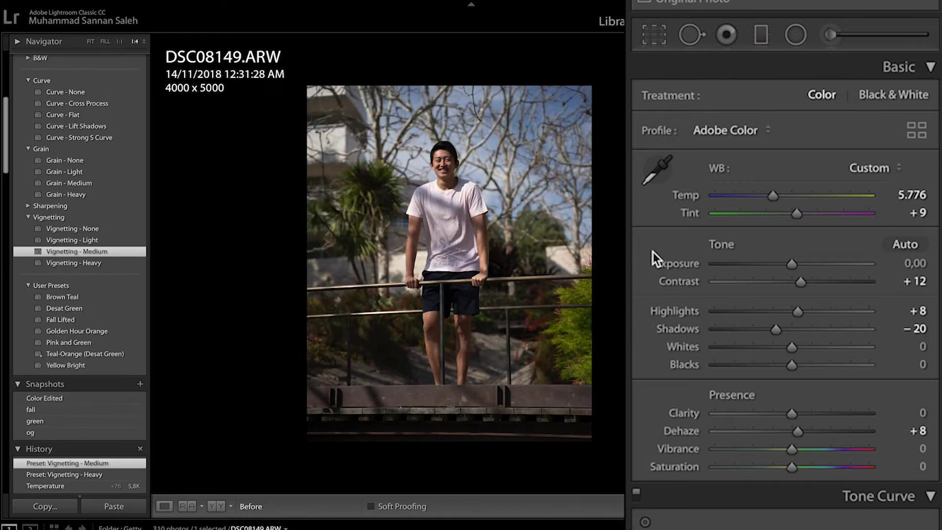
key(backslash)
Step: Set the green range's hue to -100 and its saturation to -15
scroll(653, 252, down, 2)
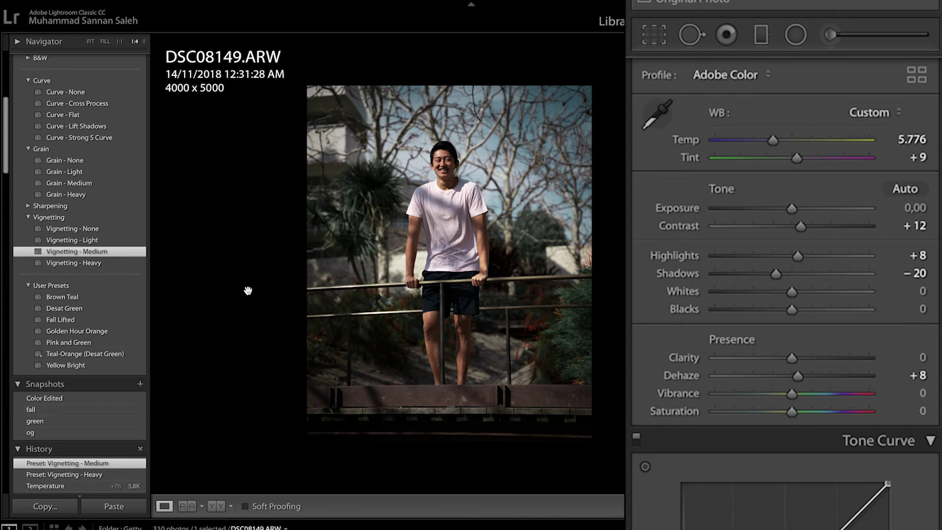
click(128, 413)
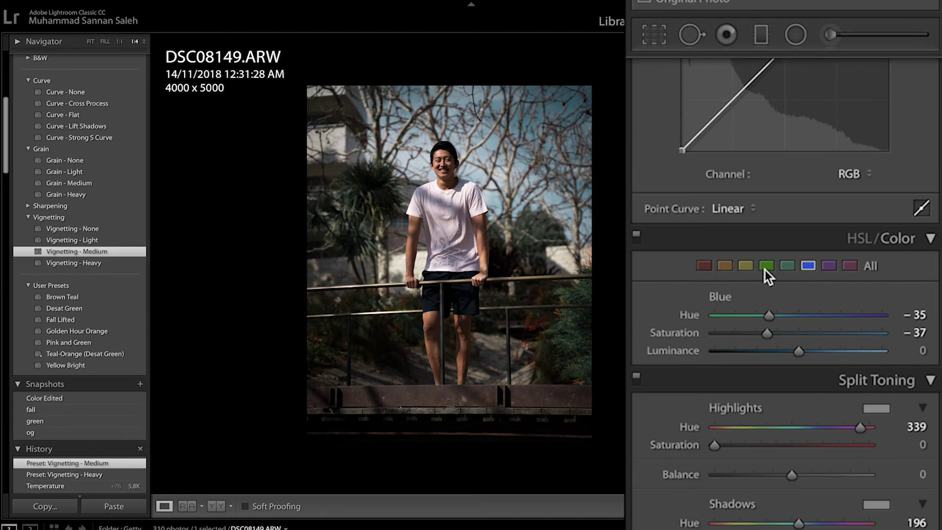
click(765, 266)
drag(840, 313, 663, 331)
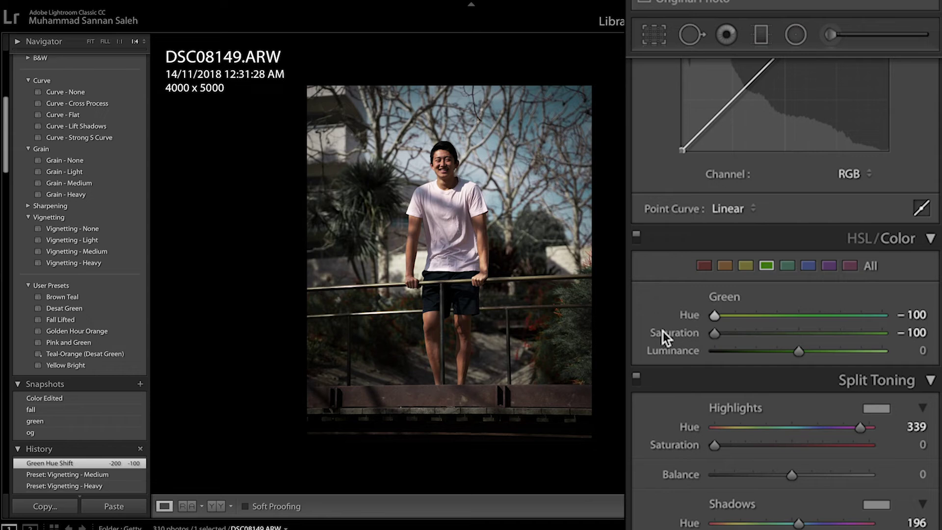
drag(774, 333, 786, 333)
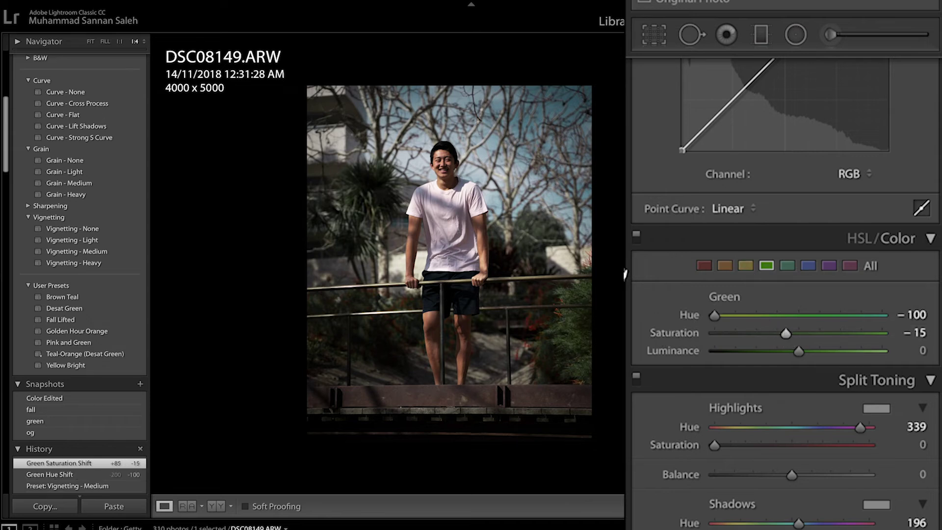
Step: Set the yellow range's hue to -100 and its saturation to -16 to turn the foliage autumn-colored
click(741, 265)
drag(870, 314, 697, 330)
click(783, 333)
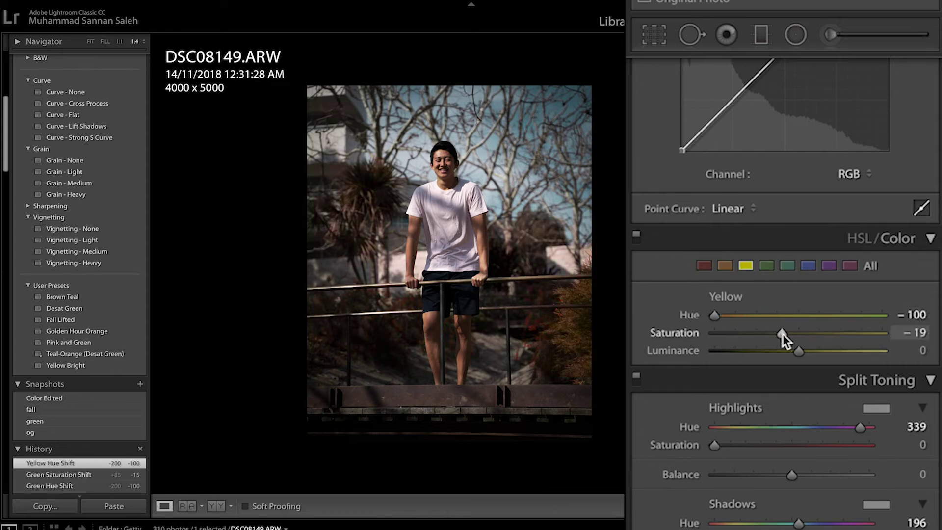
mouse_move(782, 334)
mouse_down()
mouse_move(833, 335)
mouse_move(784, 337)
mouse_up()
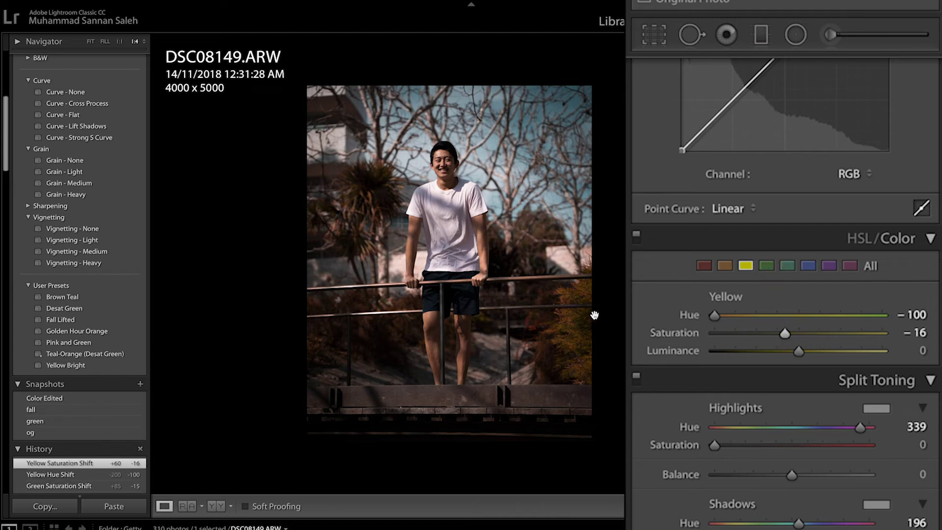
Step: Zoom in on the man to examine the autumn-colored grade and his skin tones up close
click(769, 271)
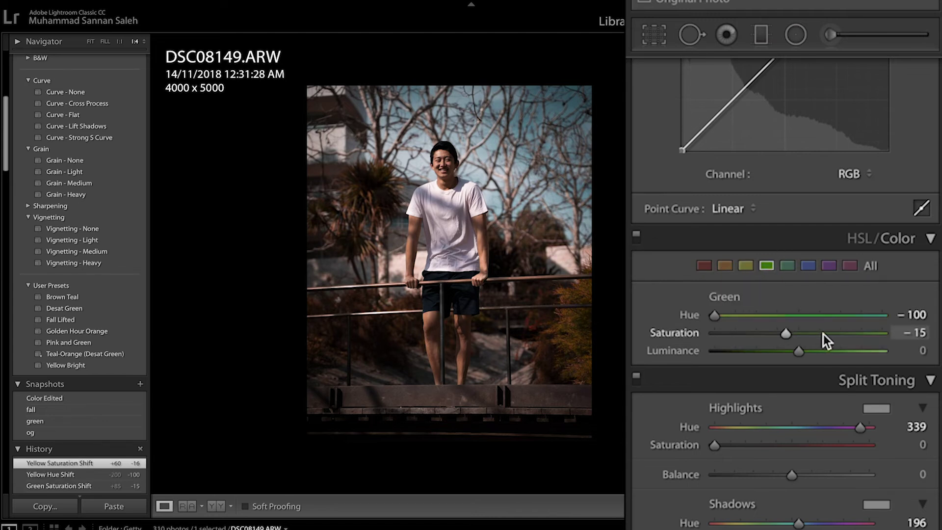
click(499, 347)
click(499, 347)
click(499, 347)
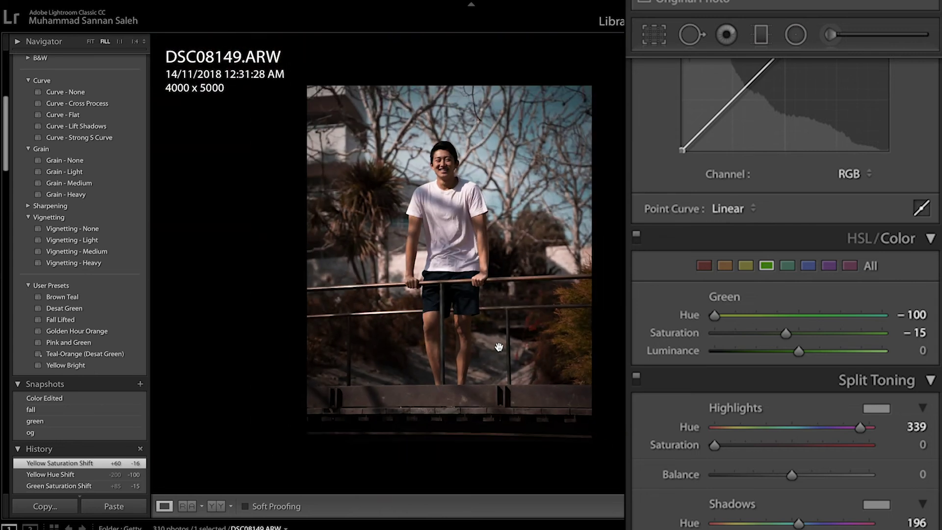
drag(596, 196, 411, 368)
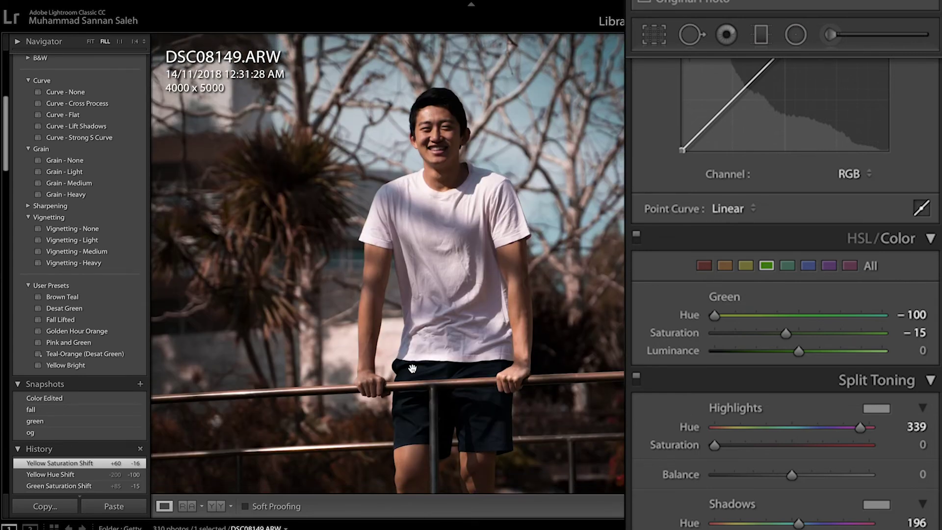
click(413, 370)
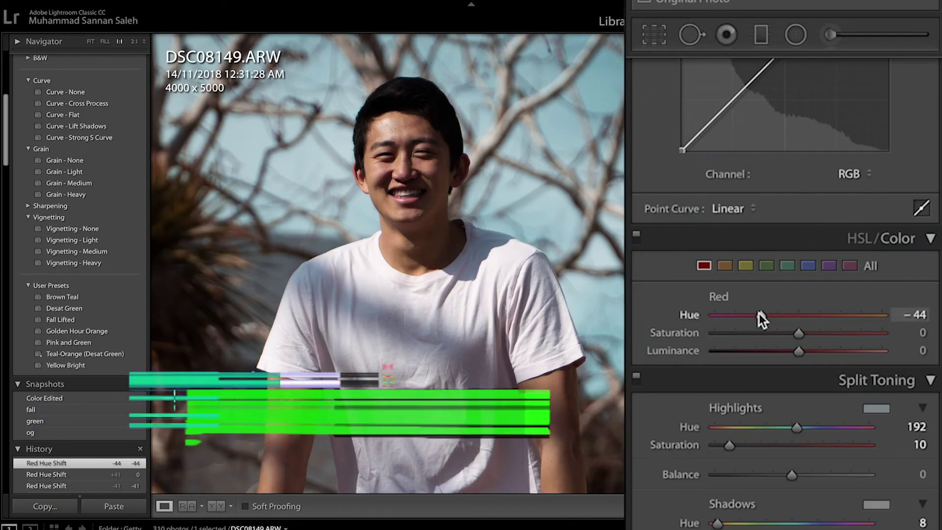
Step: Set the red range's hue to -45 and raise its saturation to +57 to adjust the skin tones
drag(759, 315, 792, 319)
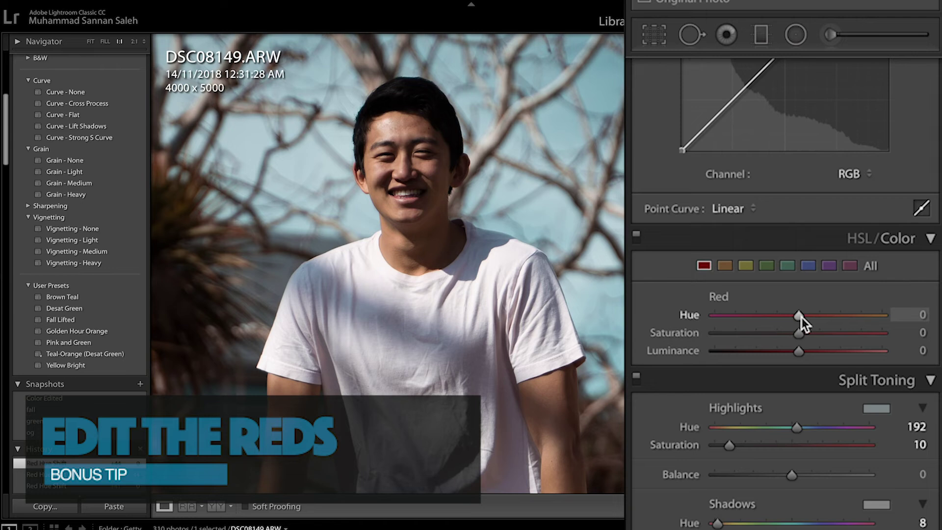
drag(801, 317, 763, 319)
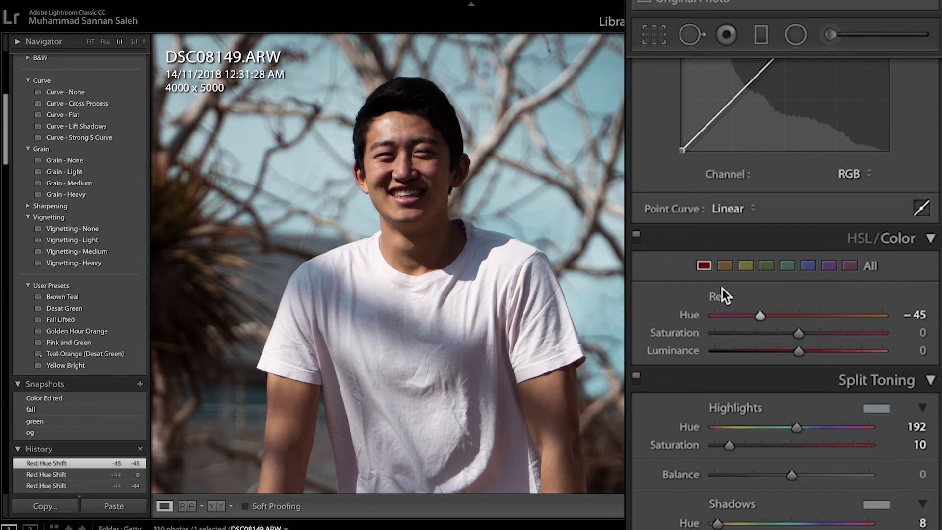
click(846, 333)
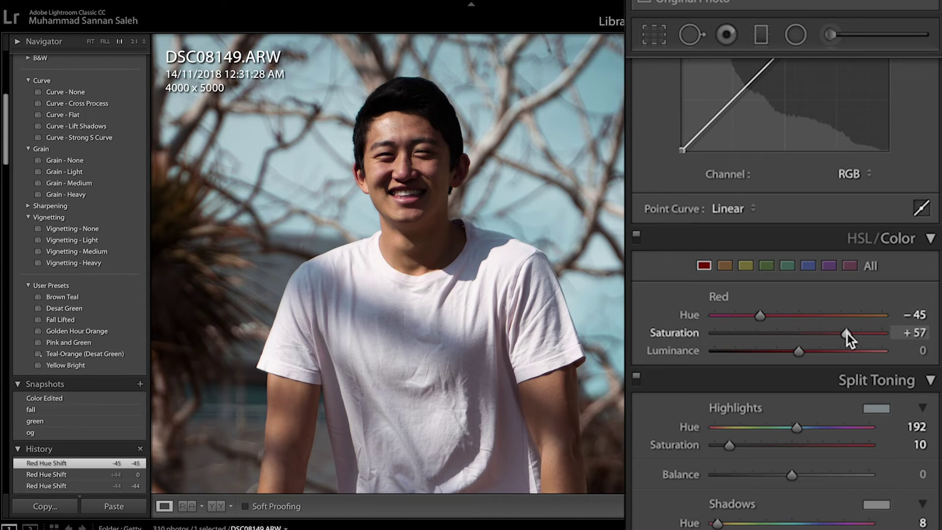
Step: Raise the orange range's luminance to +26 to brighten the skin
click(726, 268)
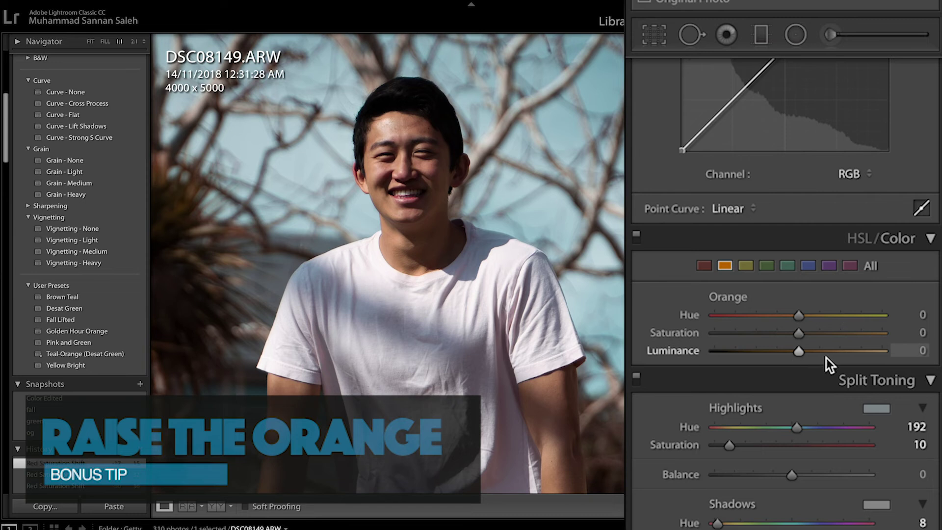
click(823, 351)
drag(822, 351, 820, 351)
Step: Reset the photo's highlights to 0 and lower its exposure to -0.35
scroll(755, 222, up, 1)
scroll(754, 222, up, 10)
scroll(755, 221, down, 8)
scroll(754, 222, down, 1)
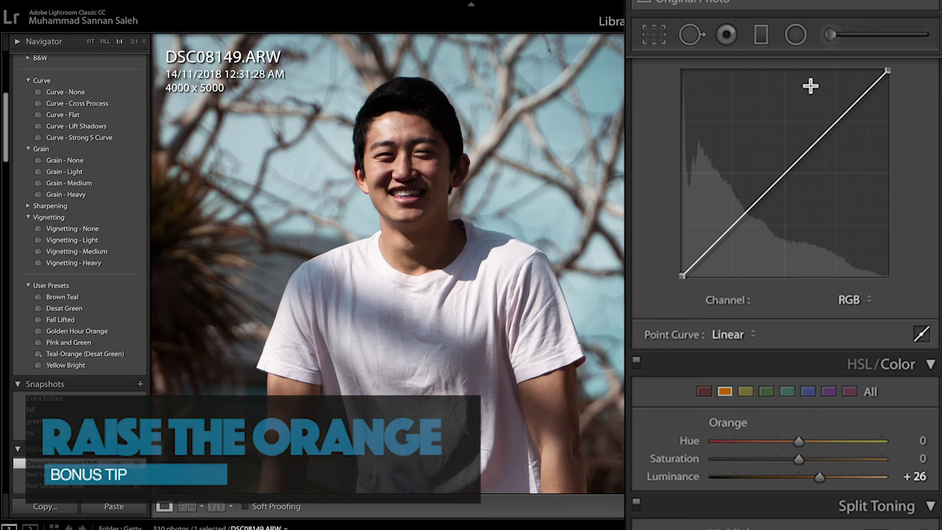
scroll(810, 84, up, 10)
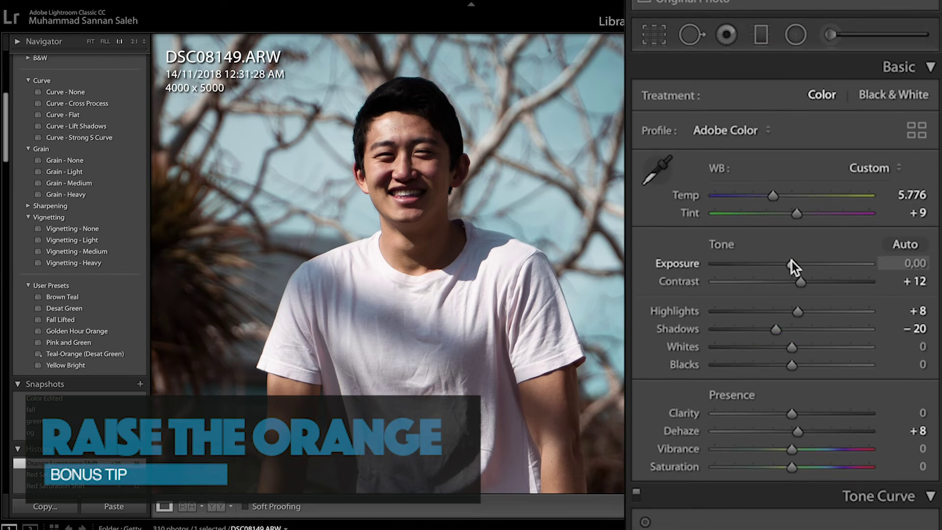
double_click(799, 311)
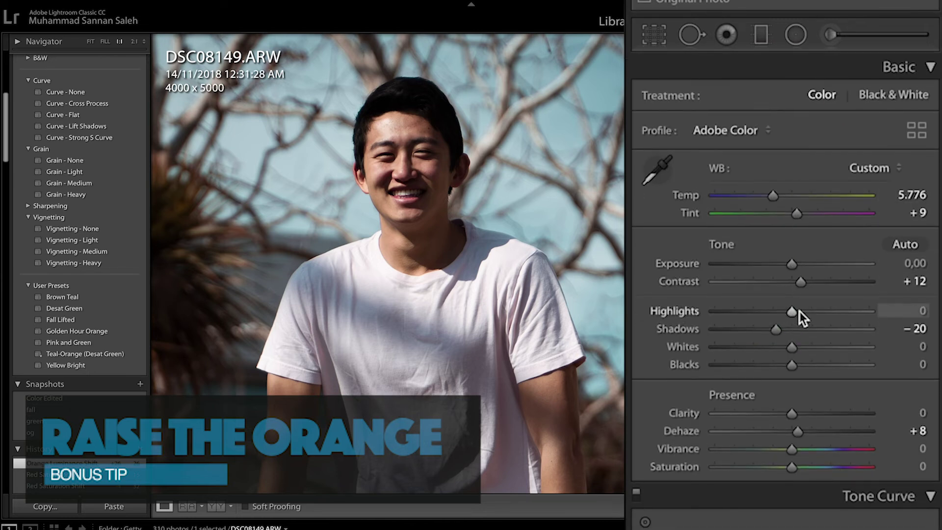
click(782, 267)
drag(784, 270, 787, 270)
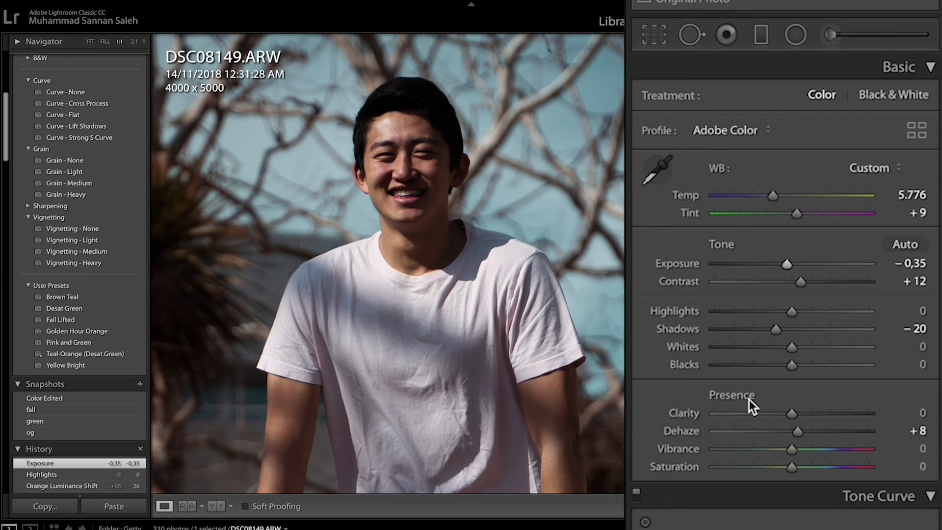
scroll(644, 390, down, 3)
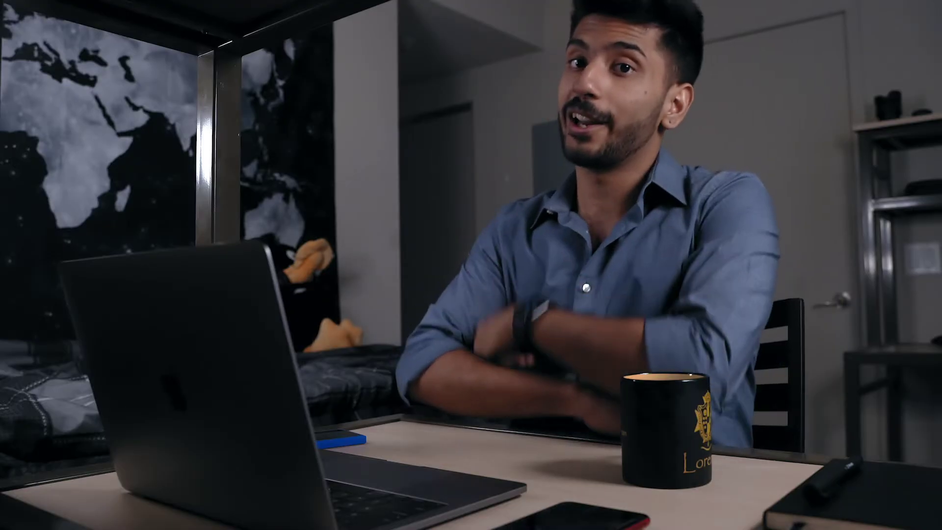